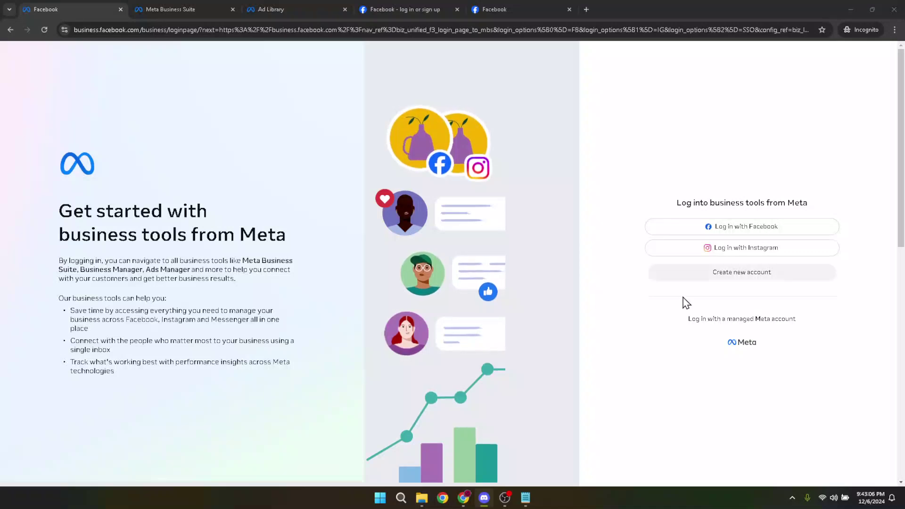
Leave the managed-account login, return to the business login page, and go to the Meta Ad Library.
click(672, 318)
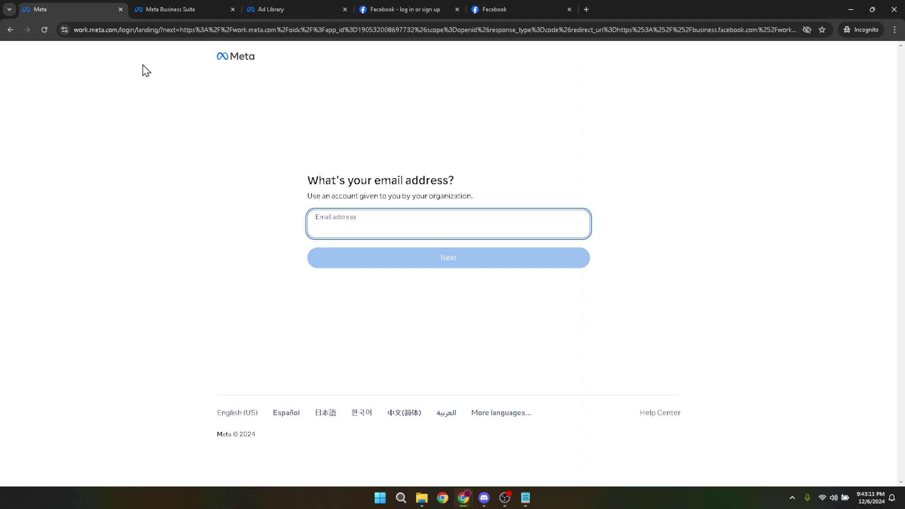
click(14, 34)
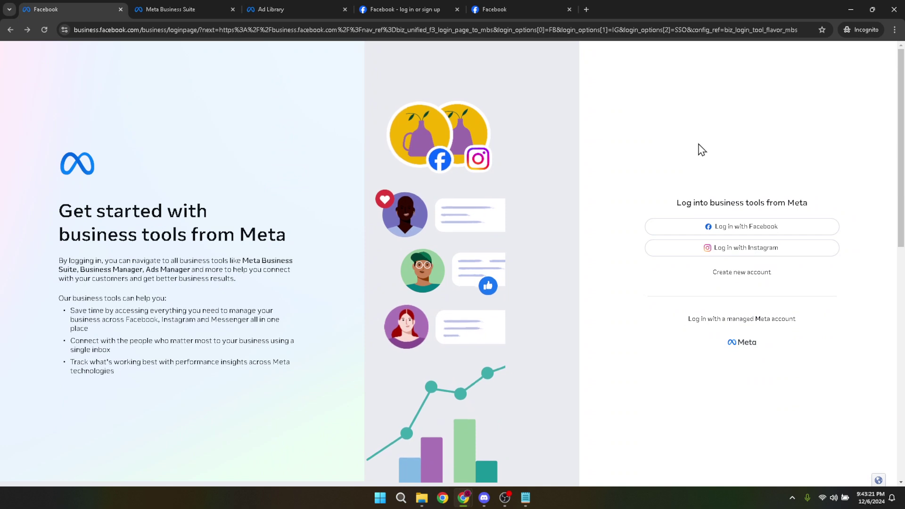
click(280, 8)
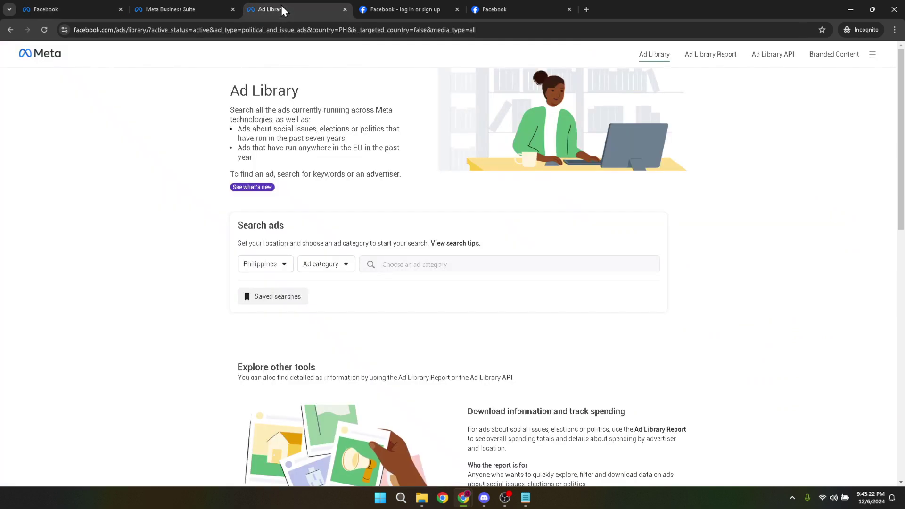
Return to Meta Business Suite and navigate through Content to the Ads summary and Ads Manager.
click(188, 8)
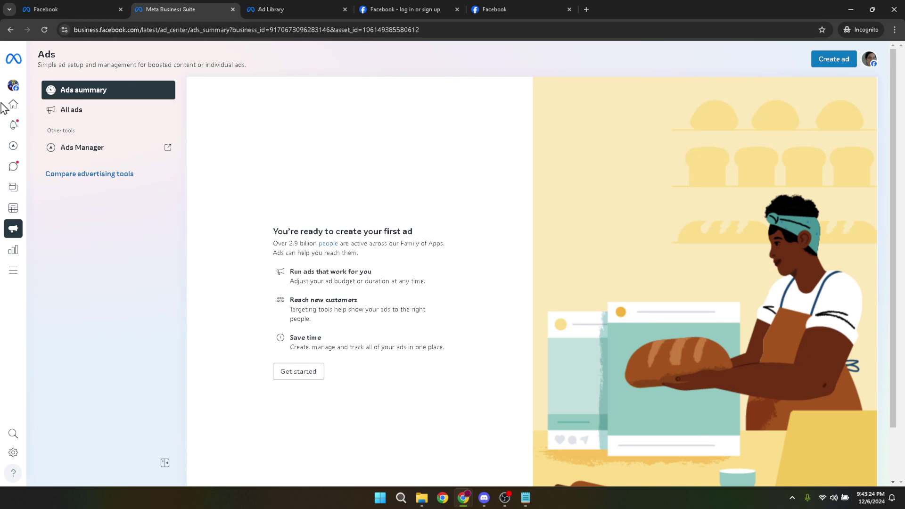
mouse_move(34, 216)
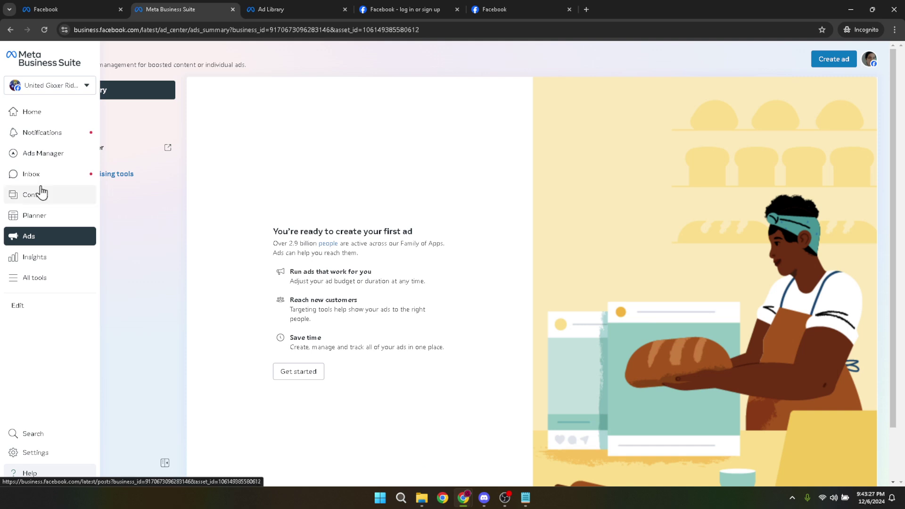
click(41, 193)
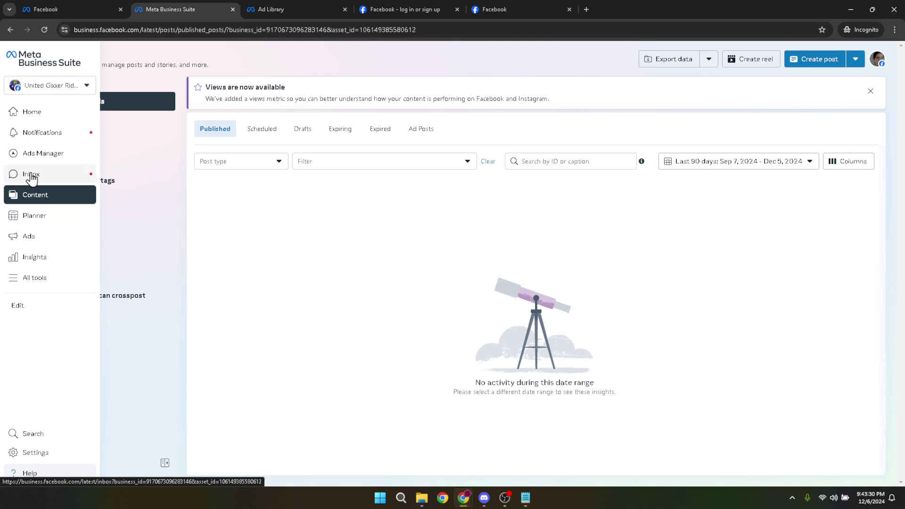
click(28, 239)
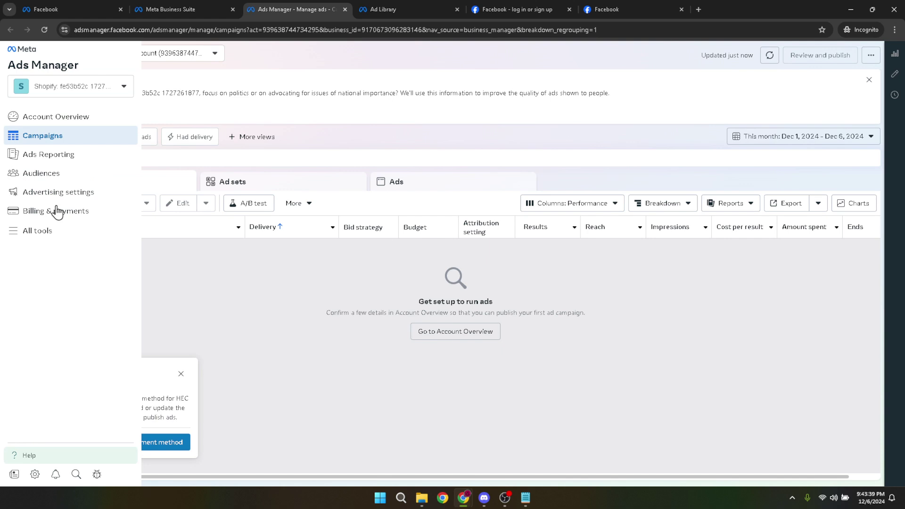
Launch Business settings from the All tools list, then return to the Meta Business Suite page.
click(33, 233)
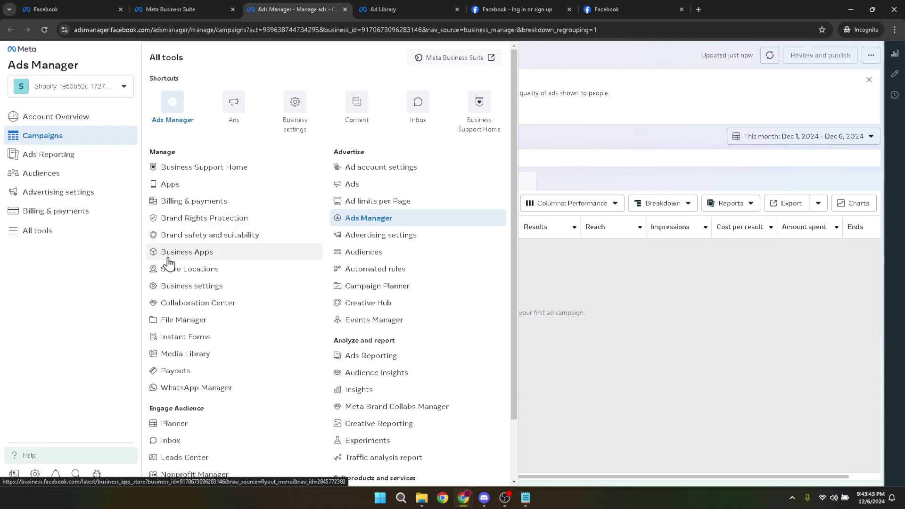
click(172, 290)
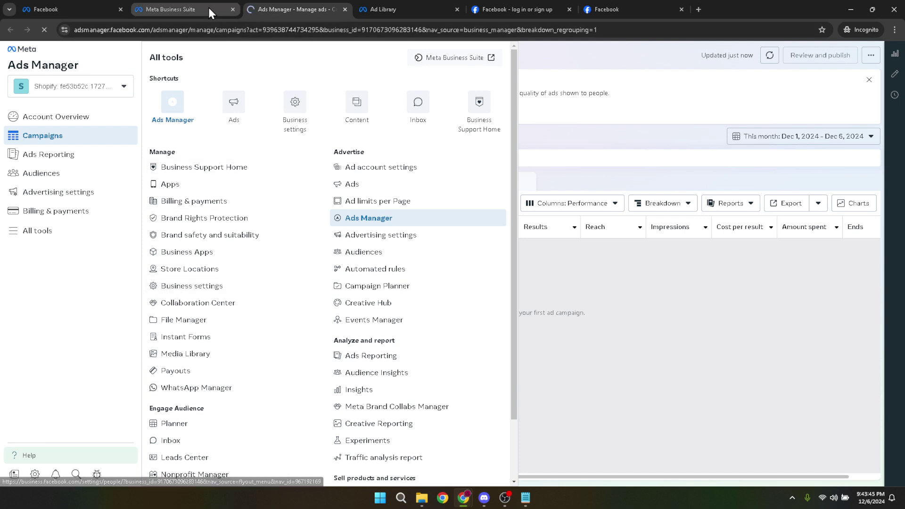
click(170, 12)
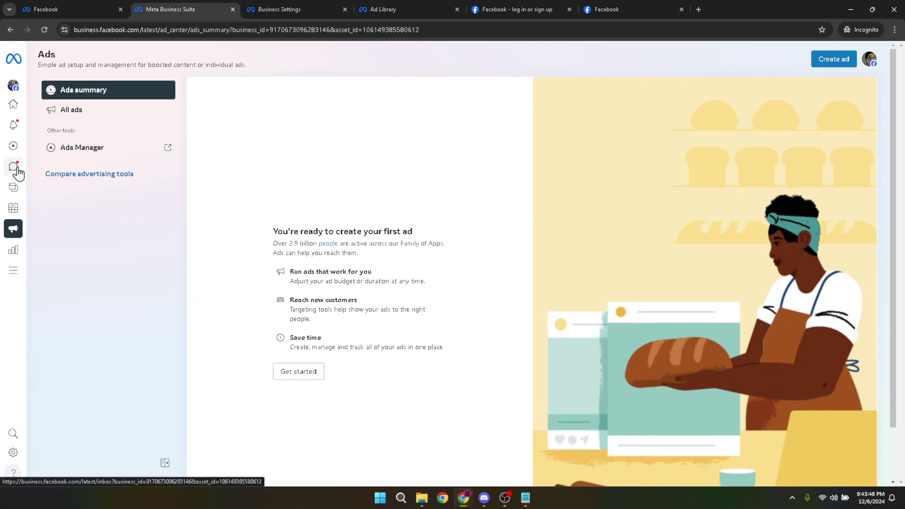
mouse_move(34, 215)
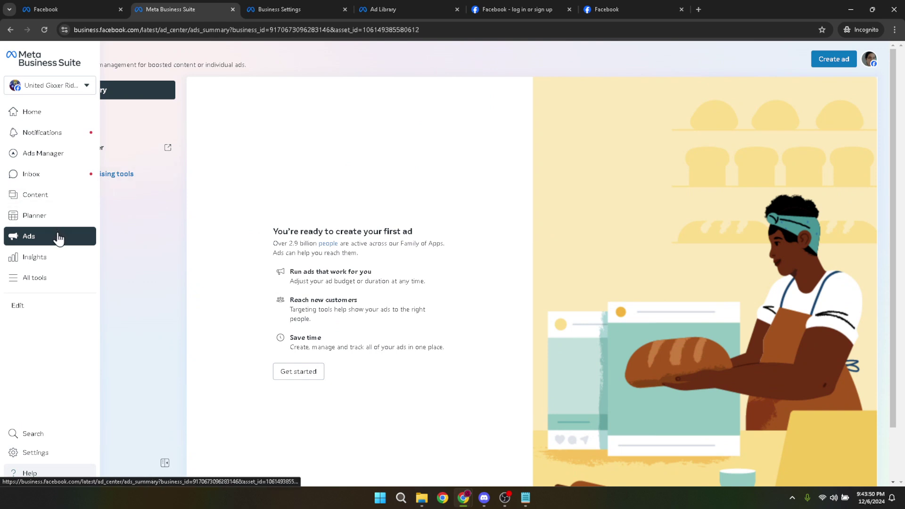
Switch to the Business Settings page and view the business's ad accounts, showing HEC Media Ad account.
click(368, 8)
click(287, 9)
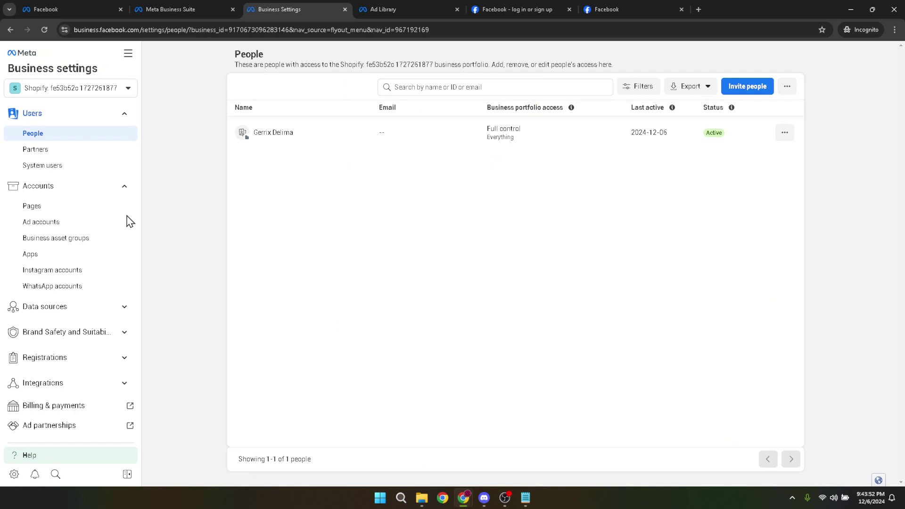
click(38, 225)
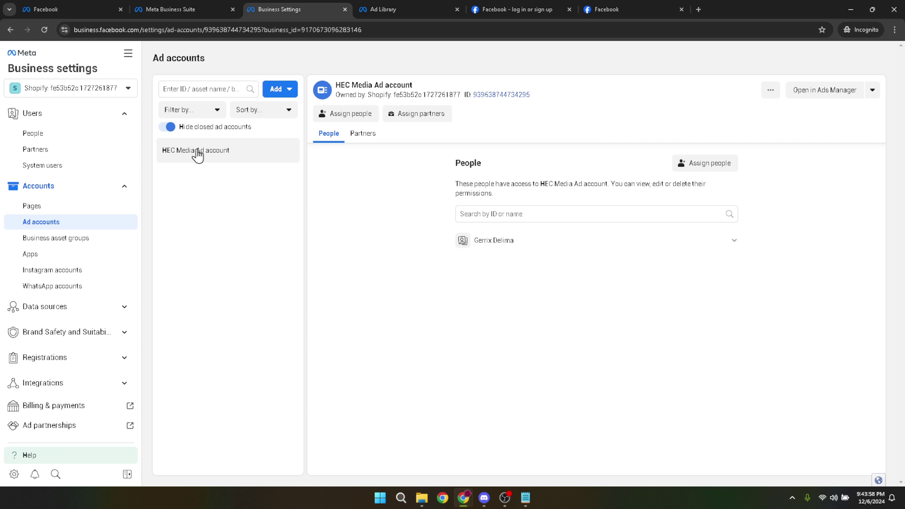
Choose Close account from the HEC Media Ad account's more-options menu to bring up the confirmation.
click(771, 90)
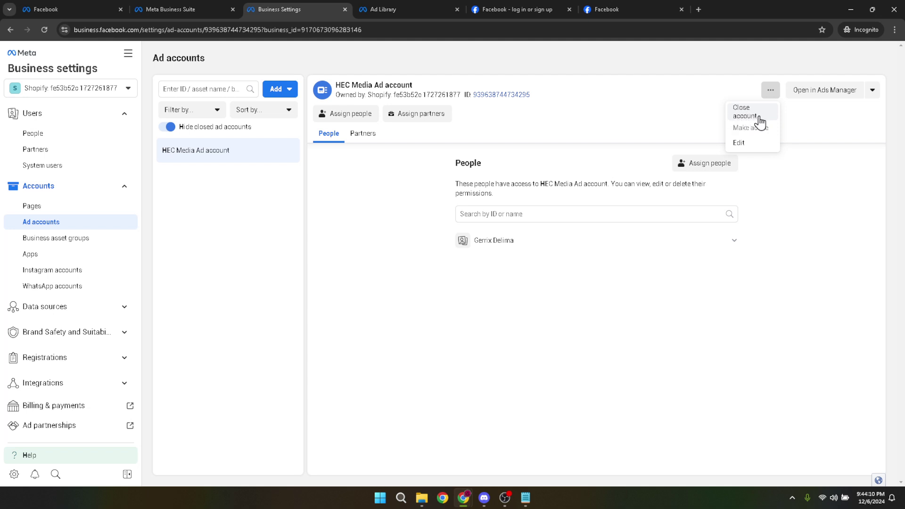
click(759, 117)
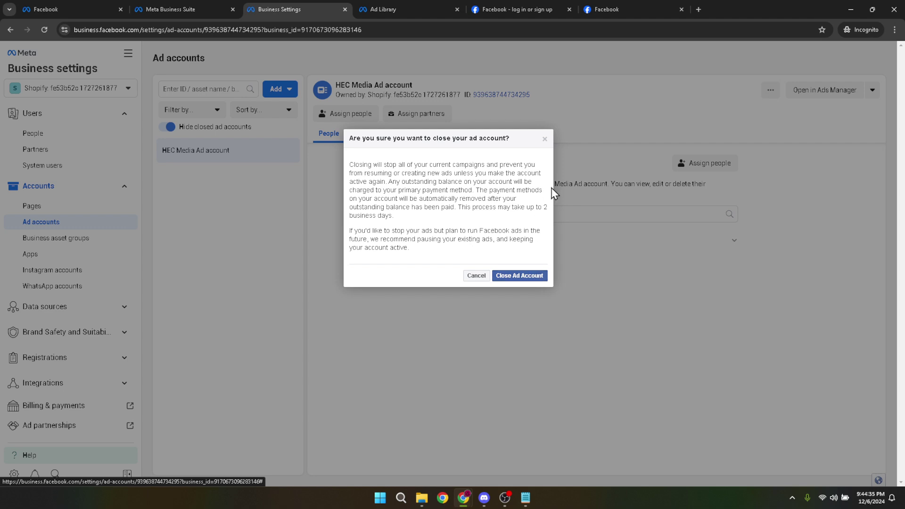
Dismiss the close-account confirmation, leaving the HEC Media Ad account open.
click(547, 139)
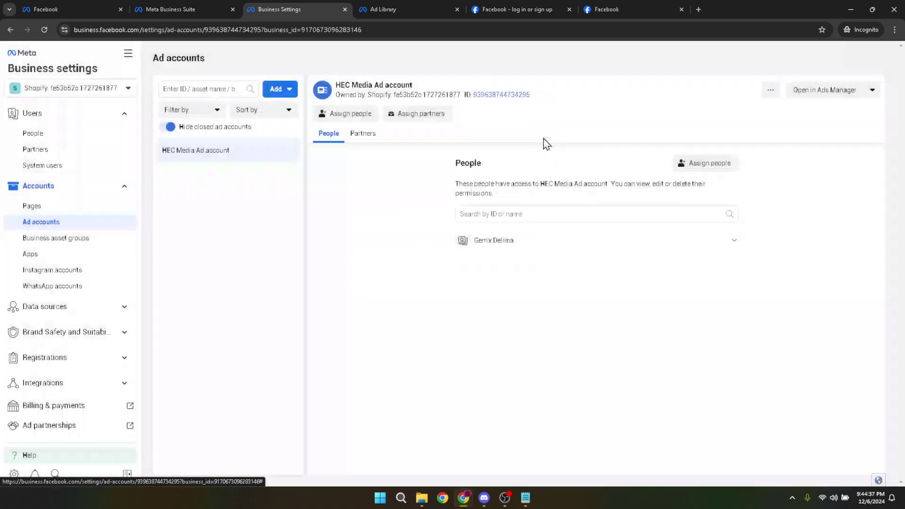